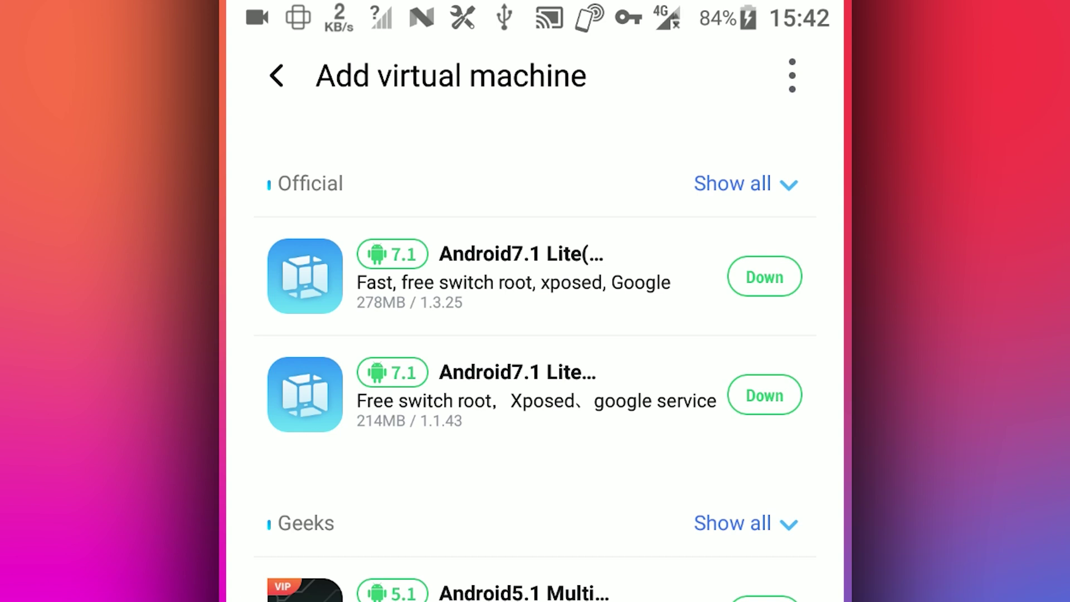
- Check VMOS Pro's Rec the VM page from the add-machine menu; it finds no VM to recover
click(792, 76)
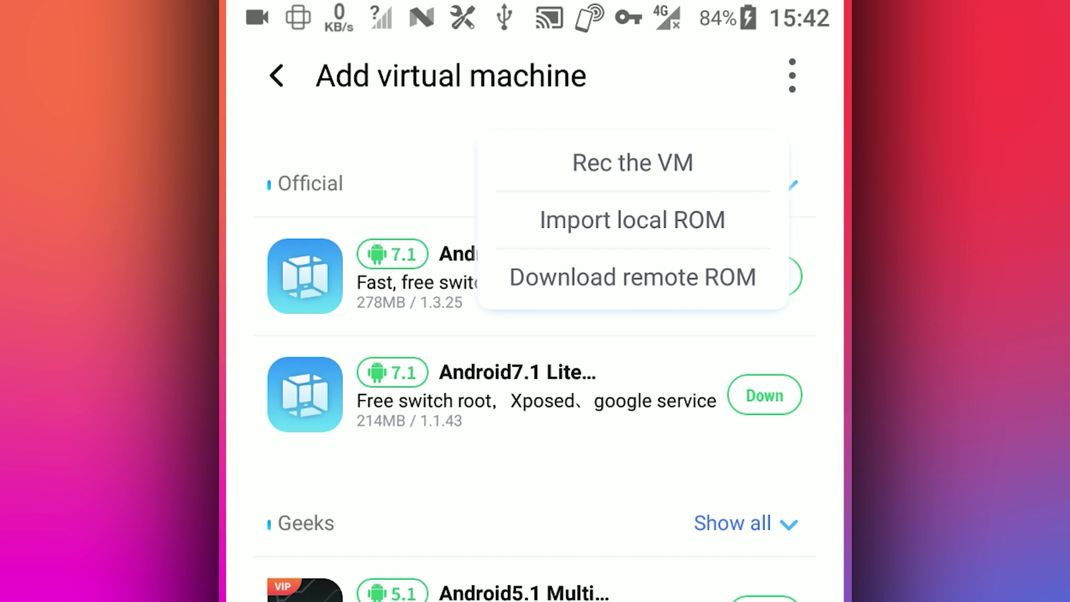
click(633, 163)
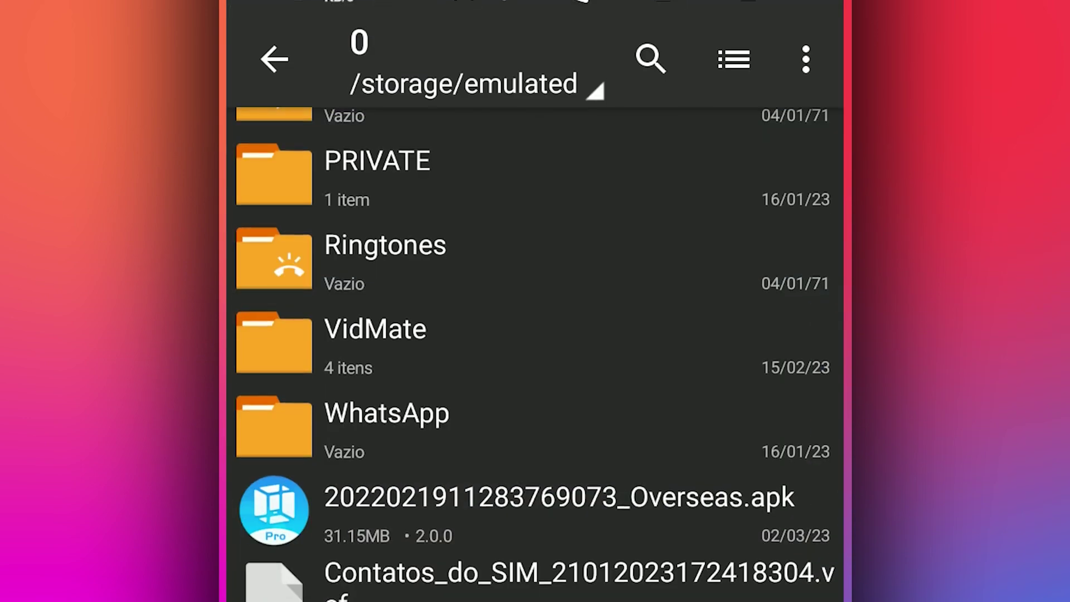
scroll(535, 368, up, 5)
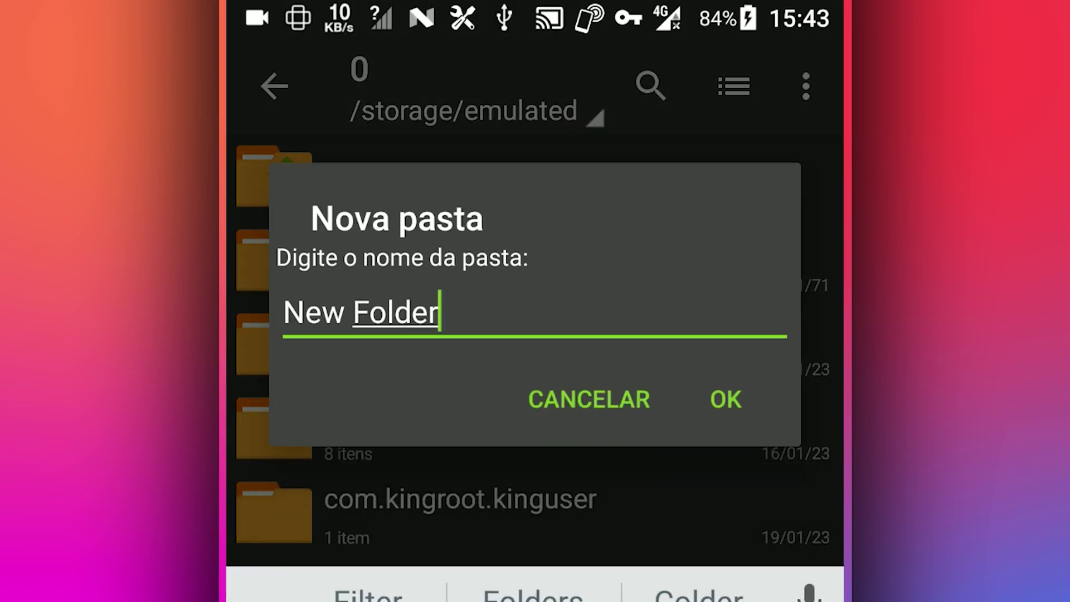
- Create the vmospro folder in internal storage, then name a backup folder inside it
key(BackSpace)
key(BackSpace)
key(BackSpace)
key(BackSpace)
key(BackSpace)
key(BackSpace)
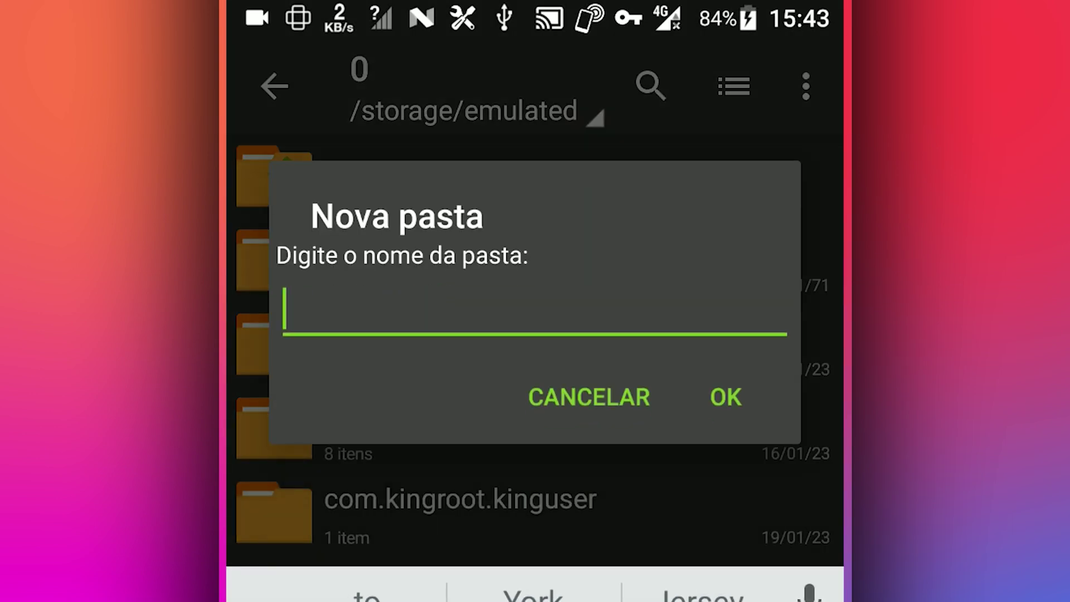
text(vm)
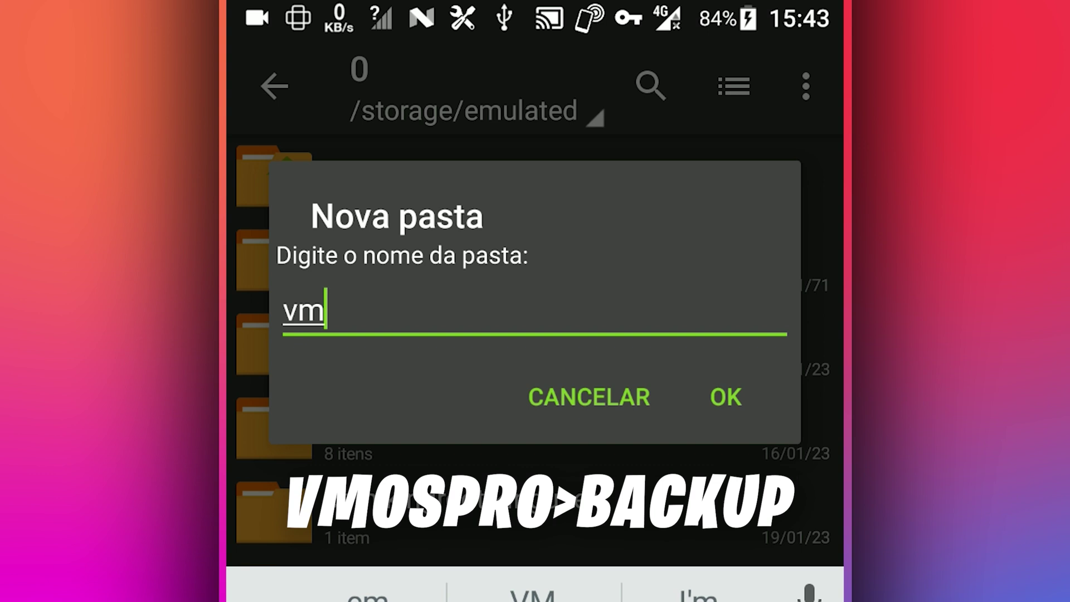
text(ospr)
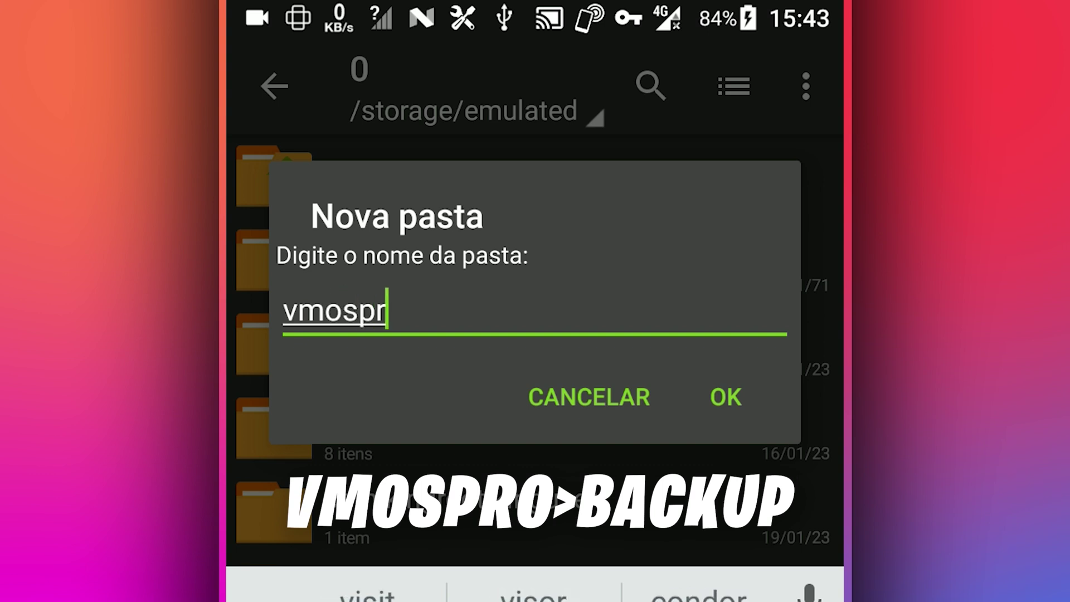
text(o)
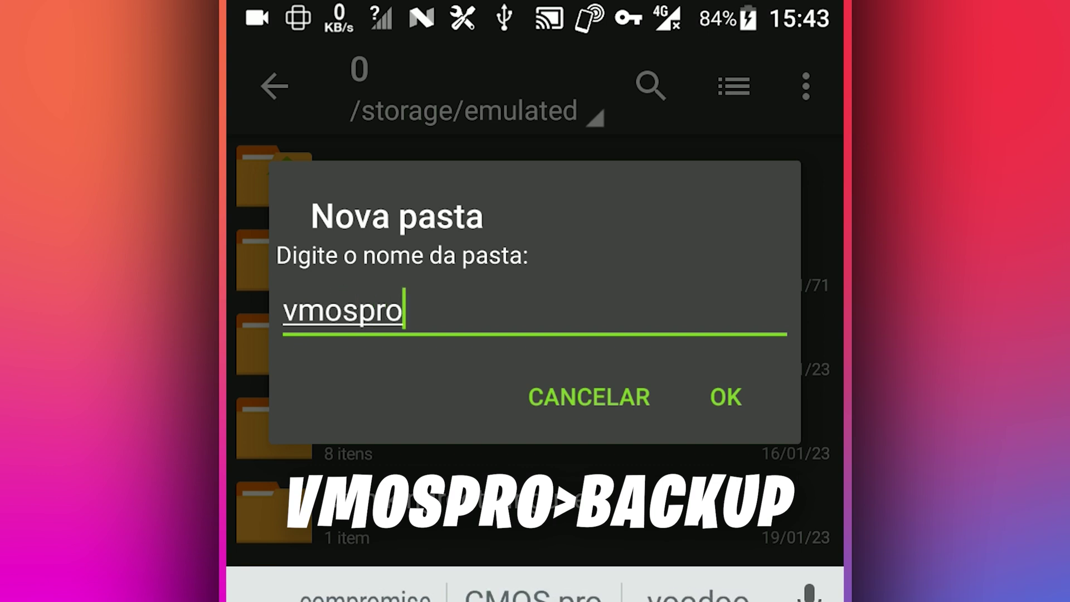
key(Return)
scroll(539, 367, down, 5)
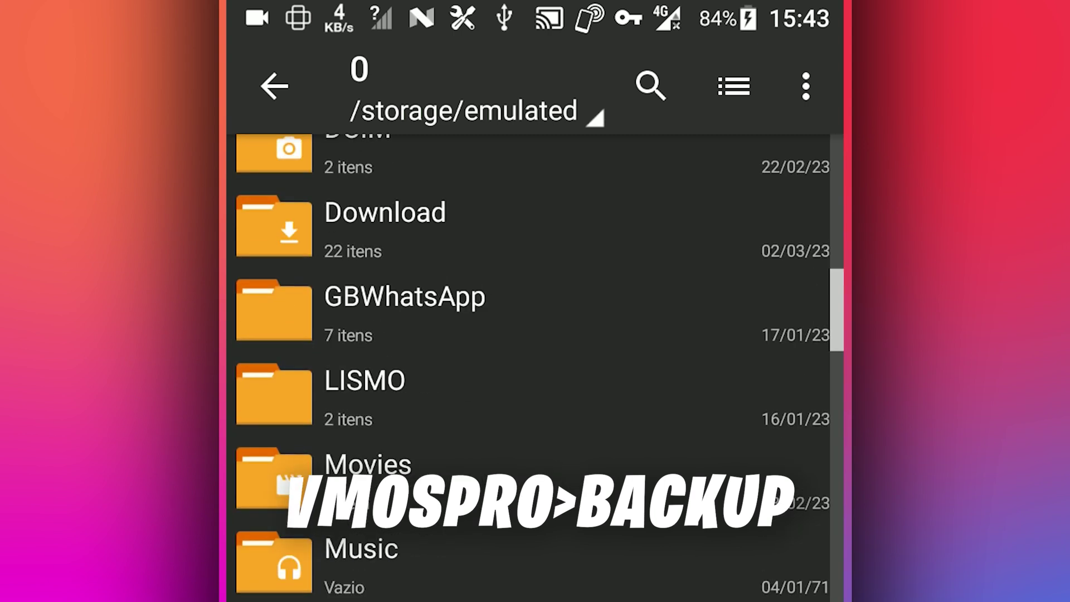
scroll(540, 368, down, 3)
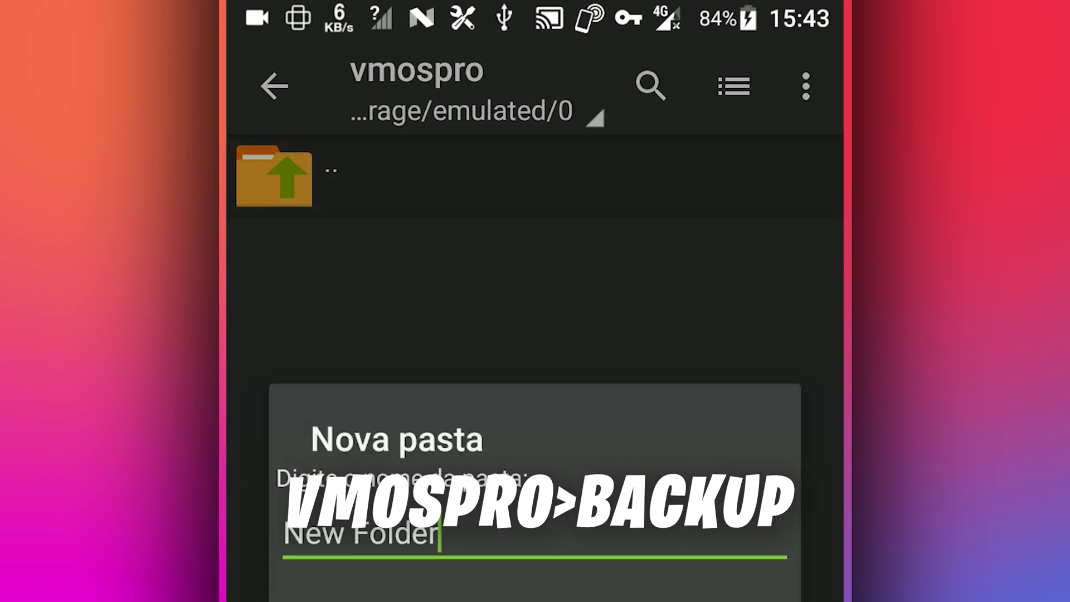
key(BackSpace)
key(BackSpace)
key(BackSpace)
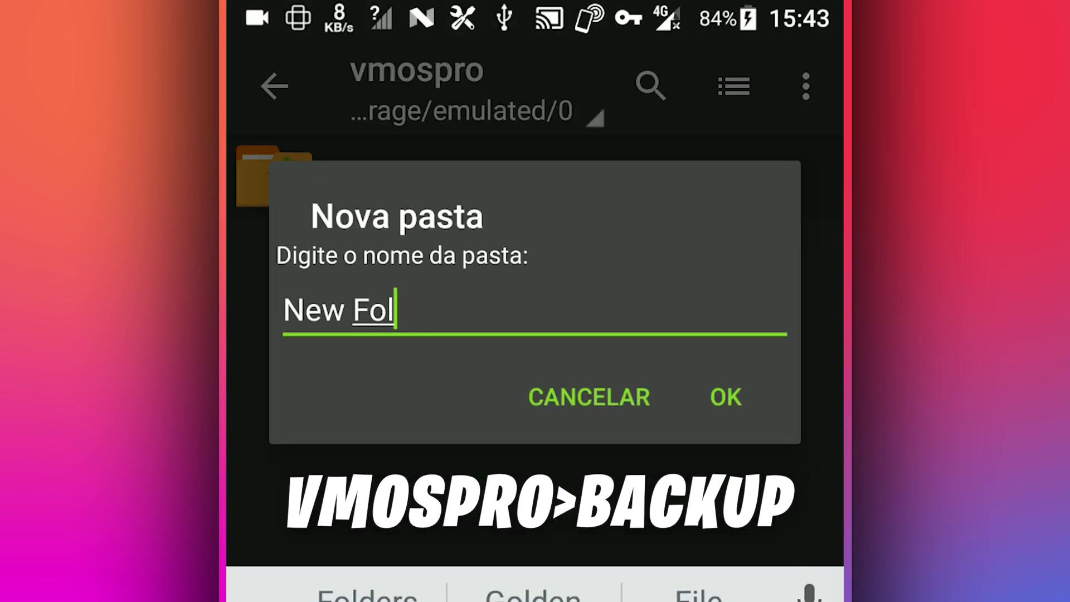
key(BackSpace)
key(BackSpace)
key(BackSpace)
text(ba)
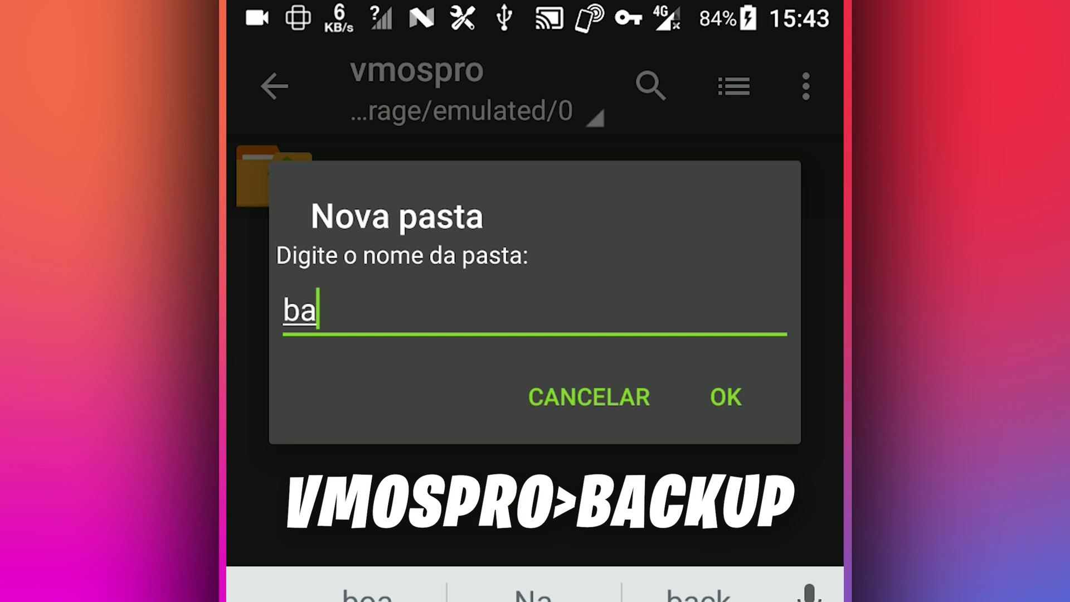
text(cku)
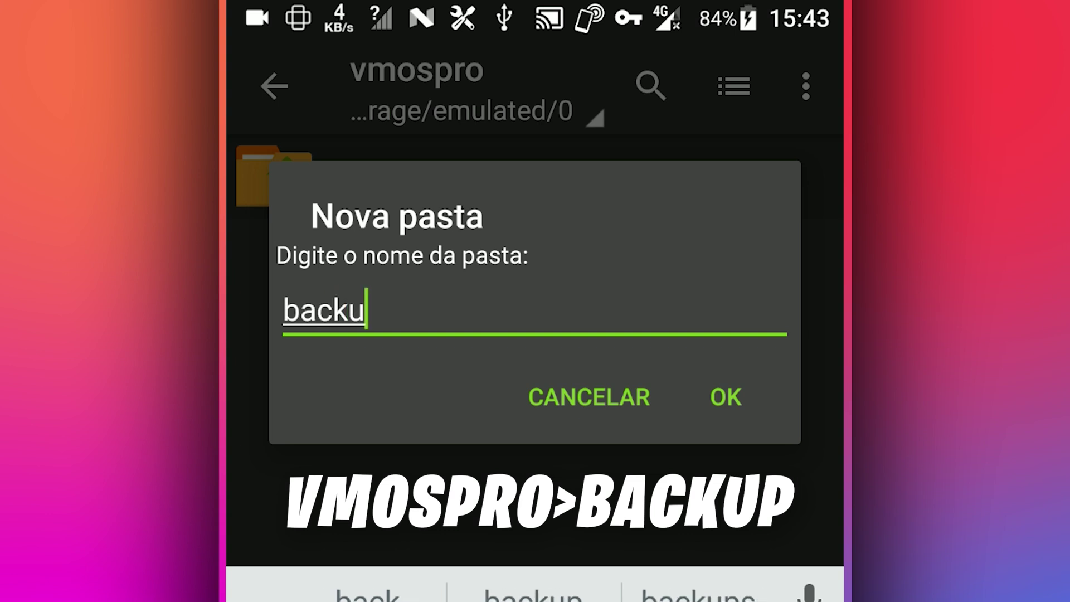
text(p)
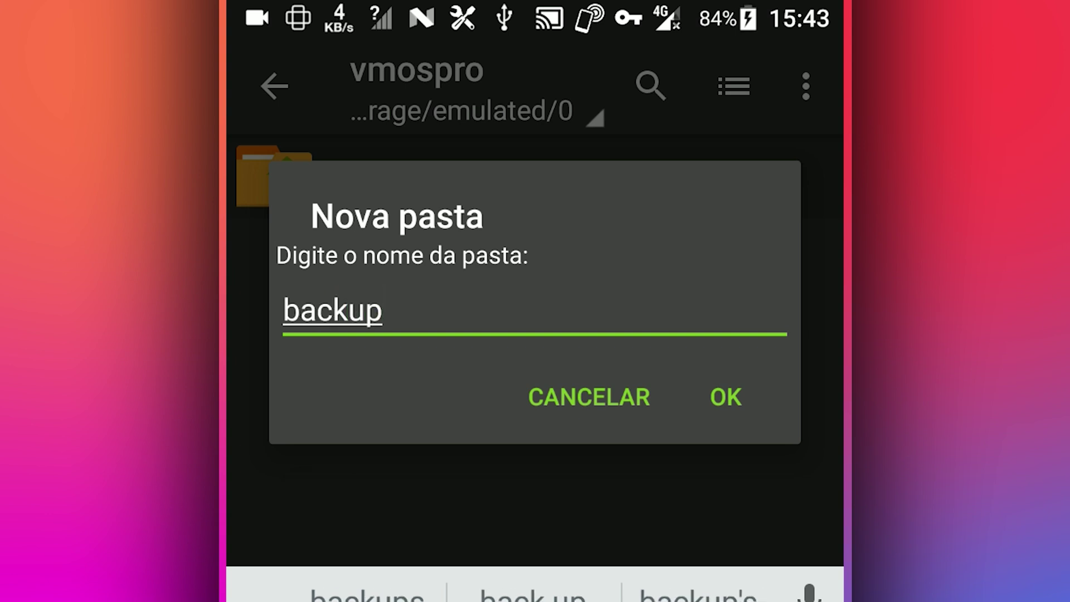
- Create the empty backup folder, check inside it, and return to internal storage
key(Return)
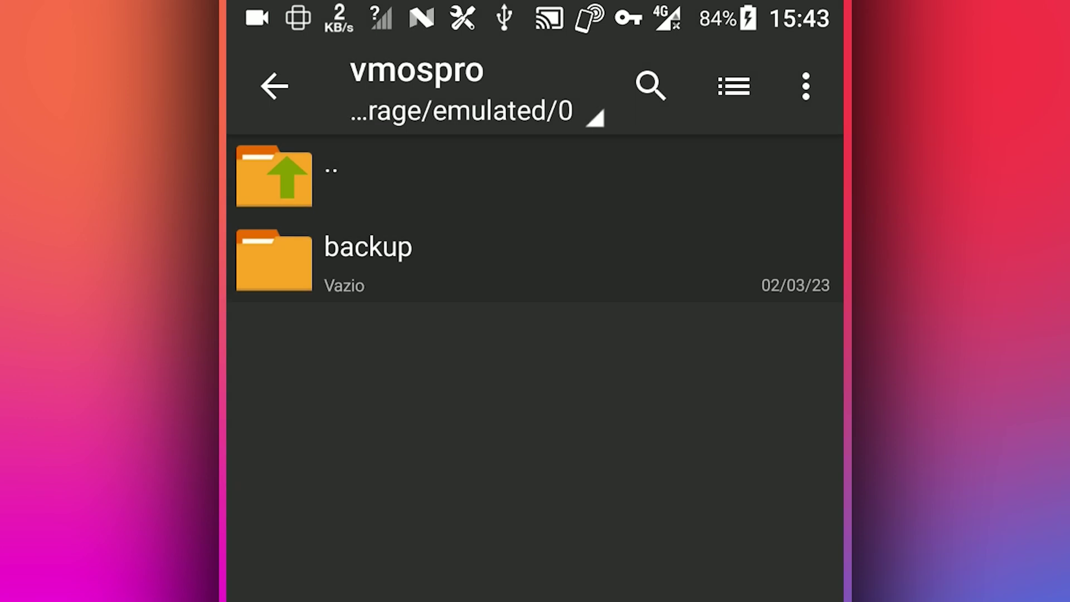
click(535, 256)
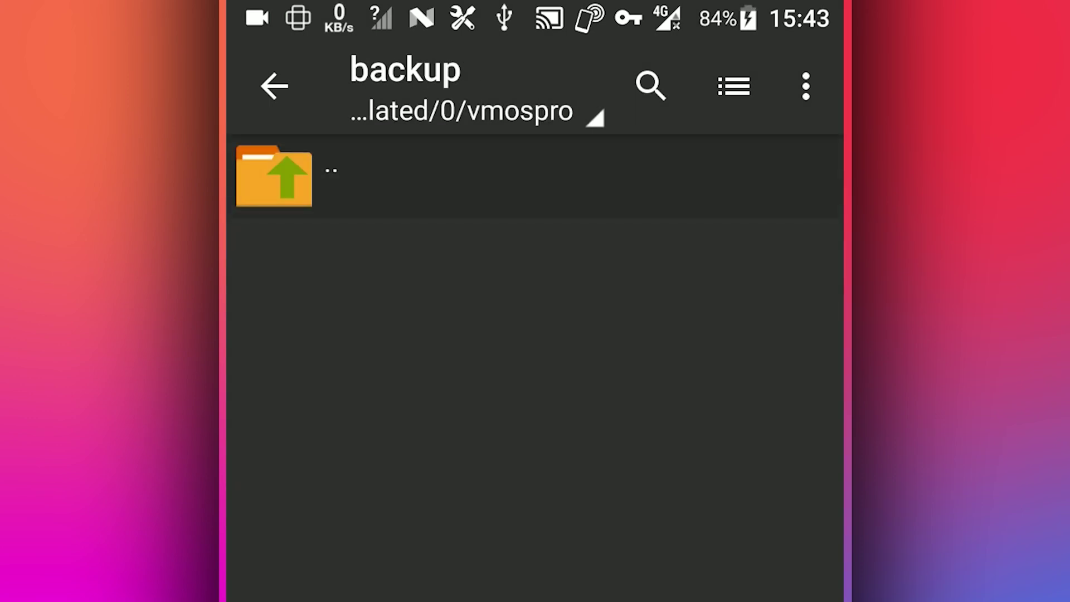
click(274, 87)
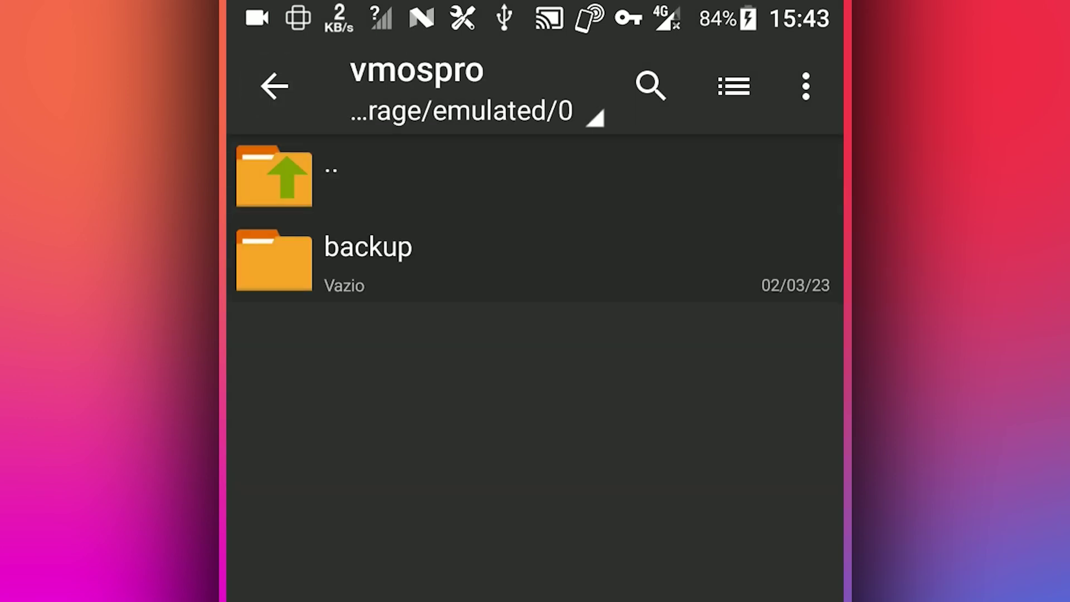
click(274, 86)
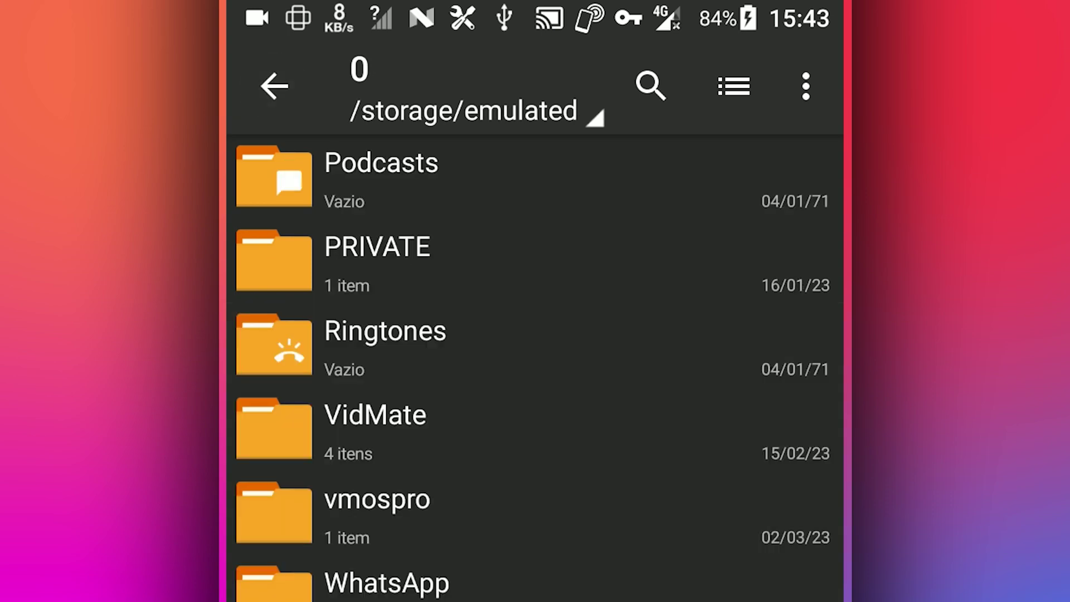
scroll(535, 367, down, 3)
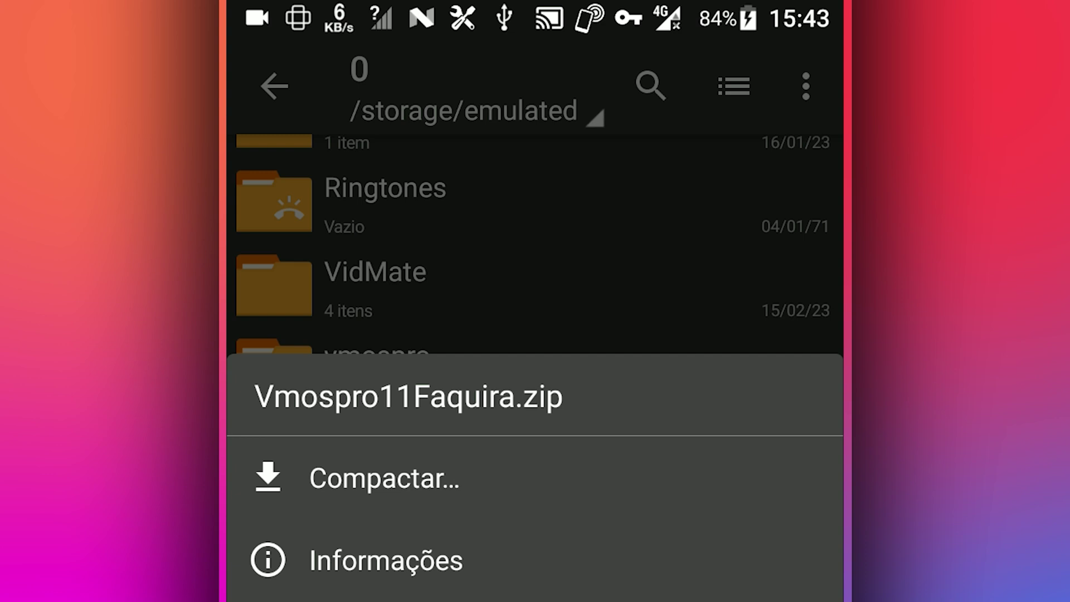
- Paste Vmospro11Faquira.zip into the vmospro/backup folder
click(385, 479)
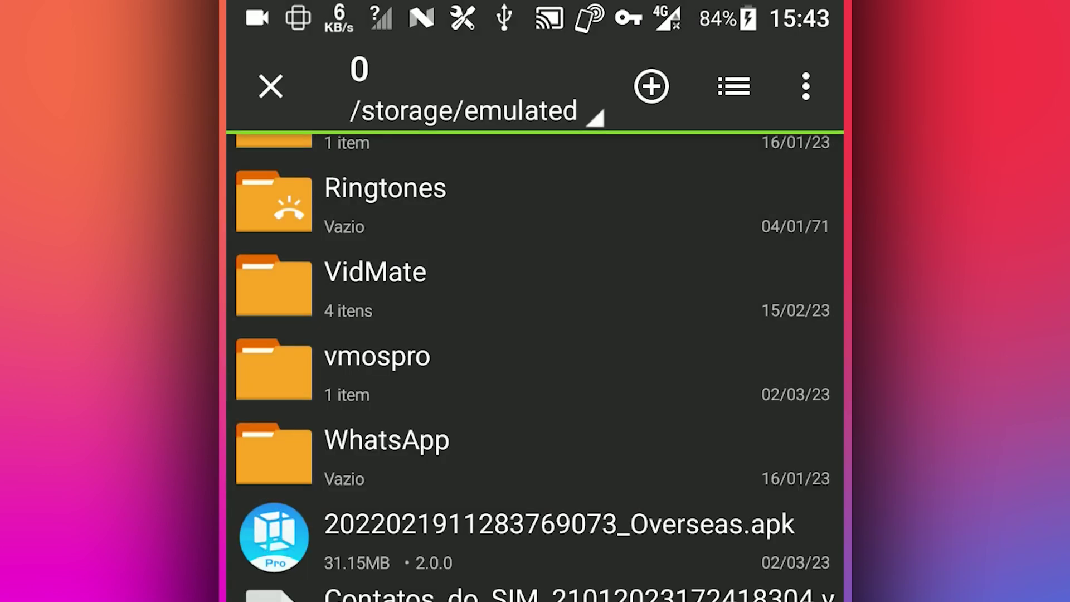
click(377, 358)
click(368, 259)
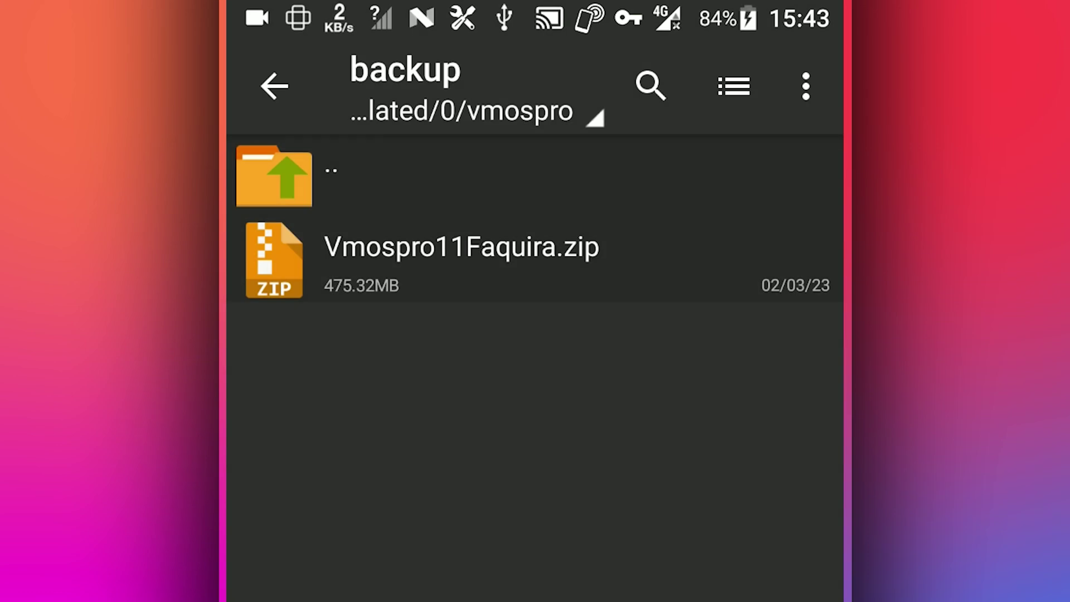
- Back in VMOS Pro, restore the 475.3 MB system backup through Rec the VM
key(alt+Tab)
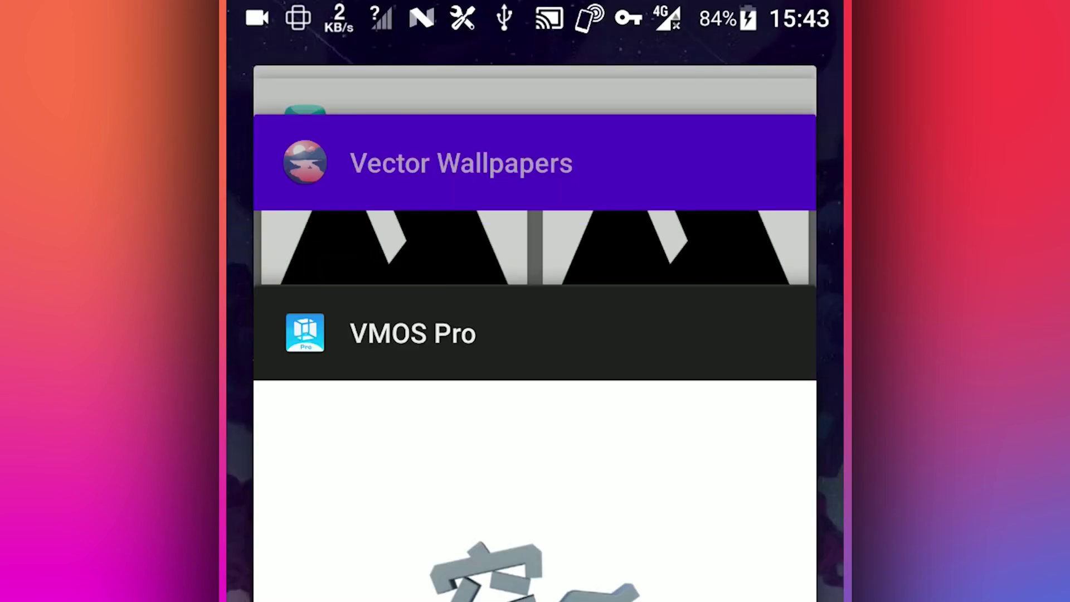
click(535, 468)
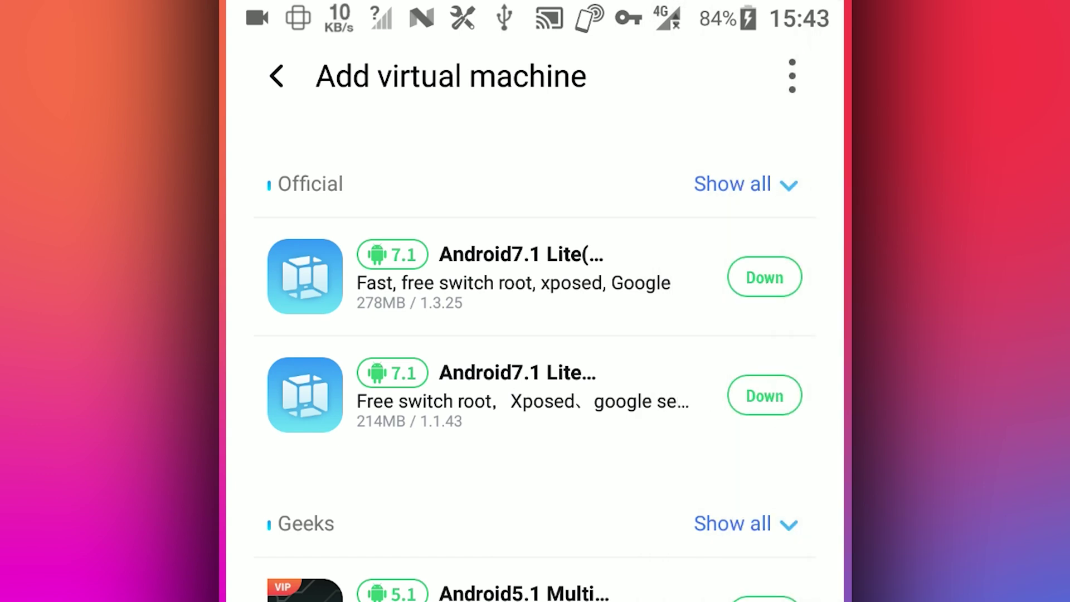
click(792, 76)
key(Escape)
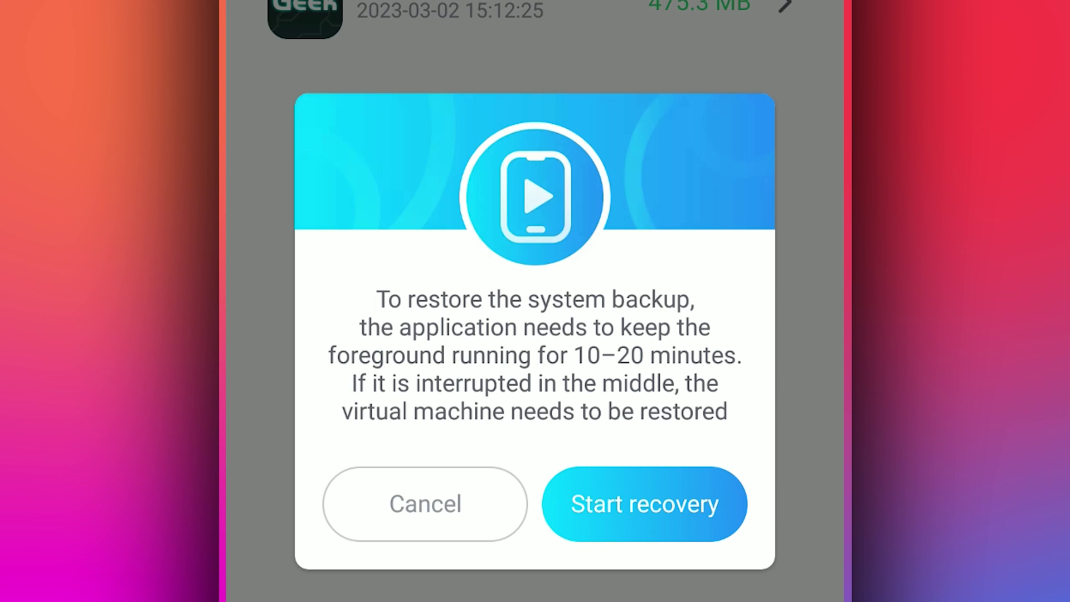
click(644, 505)
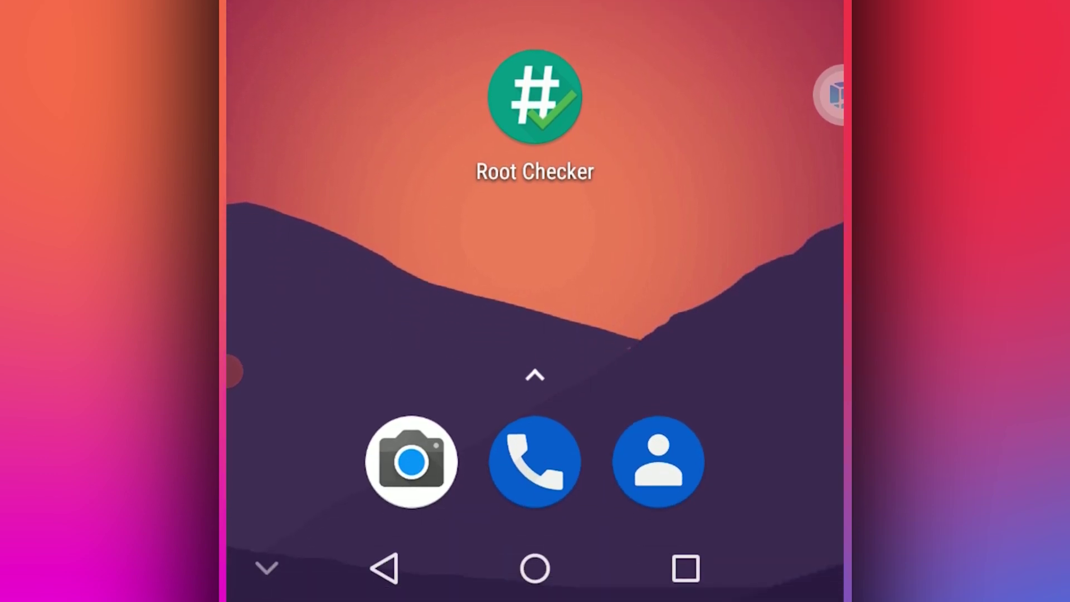
drag(535, 377, 536, 126)
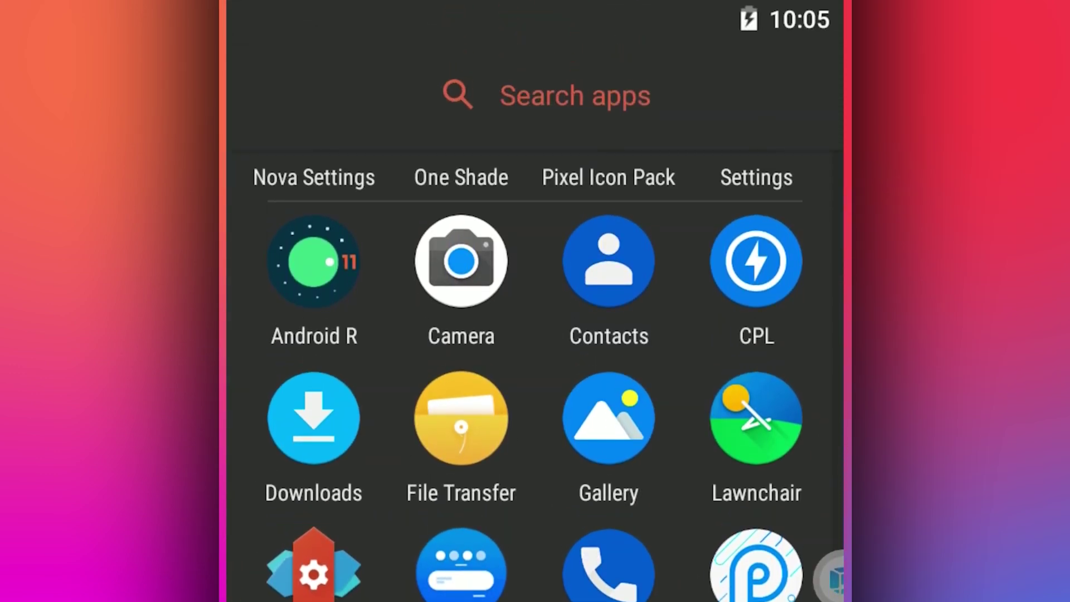
click(757, 97)
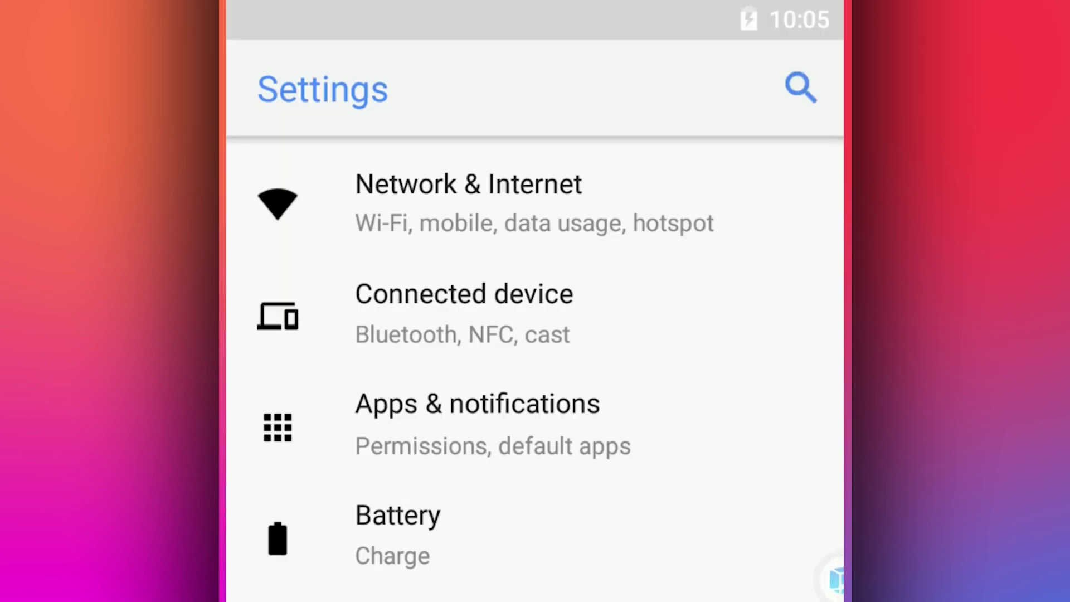
drag(535, 459, 536, 168)
drag(536, 209, 535, 503)
click(468, 203)
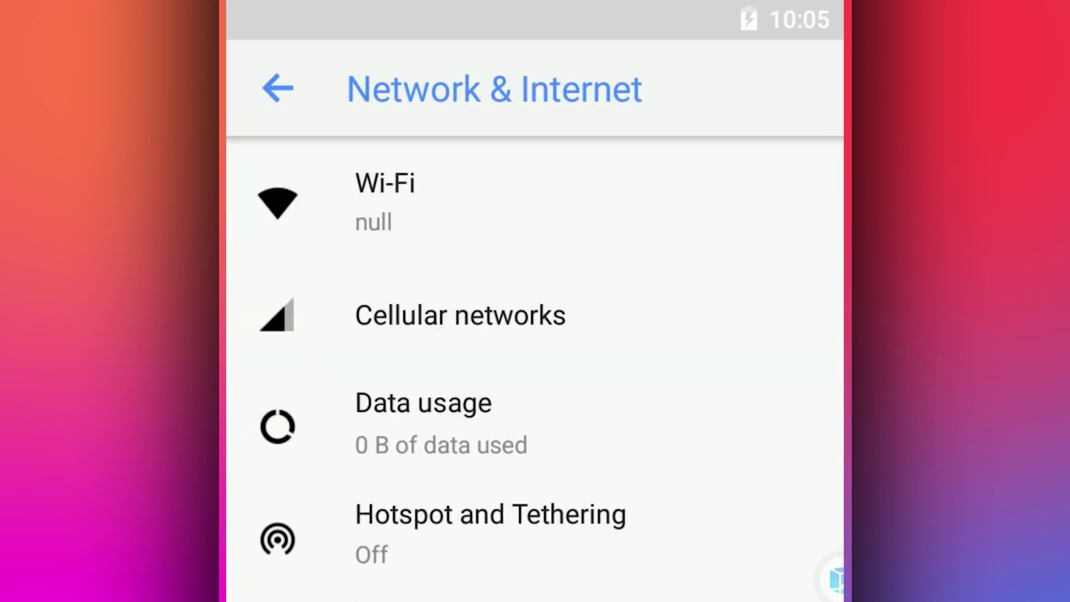
click(278, 88)
drag(535, 460, 536, 209)
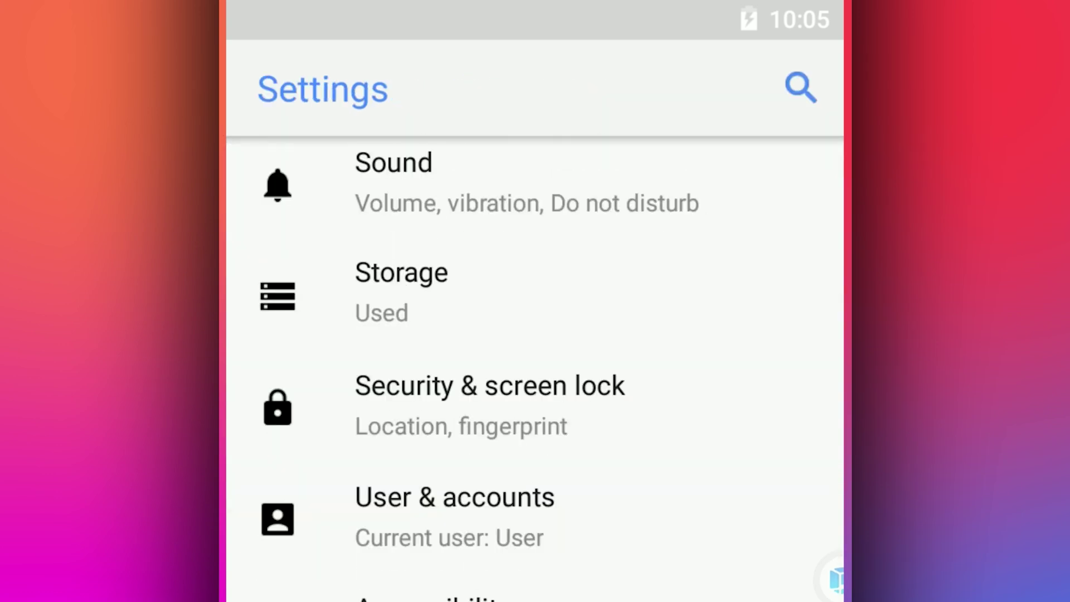
drag(535, 460, 535, 251)
click(468, 543)
drag(535, 418, 535, 309)
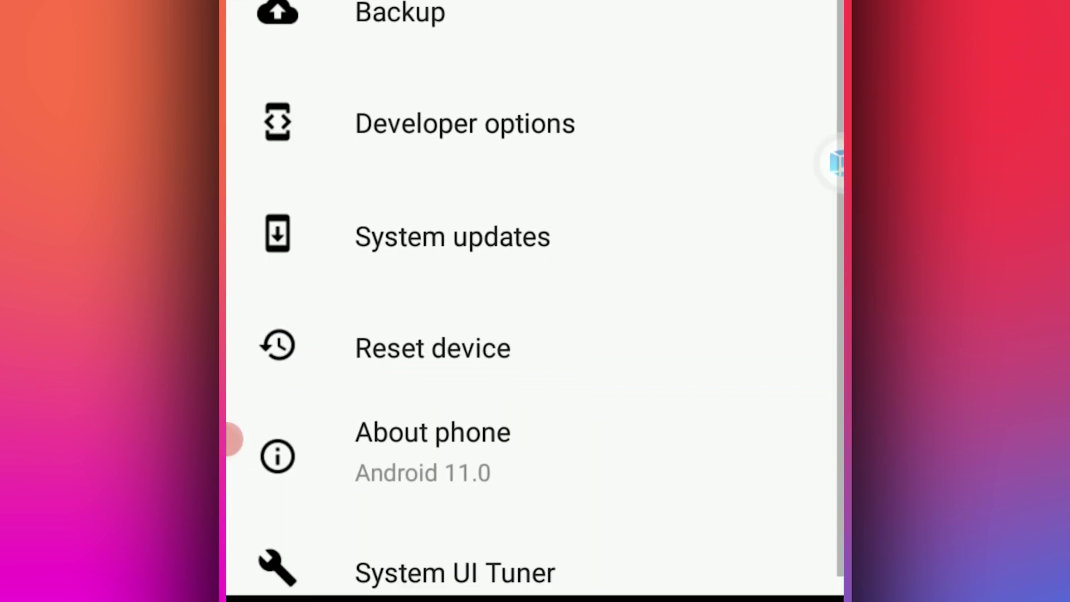
drag(535, 543, 535, 468)
click(235, 378)
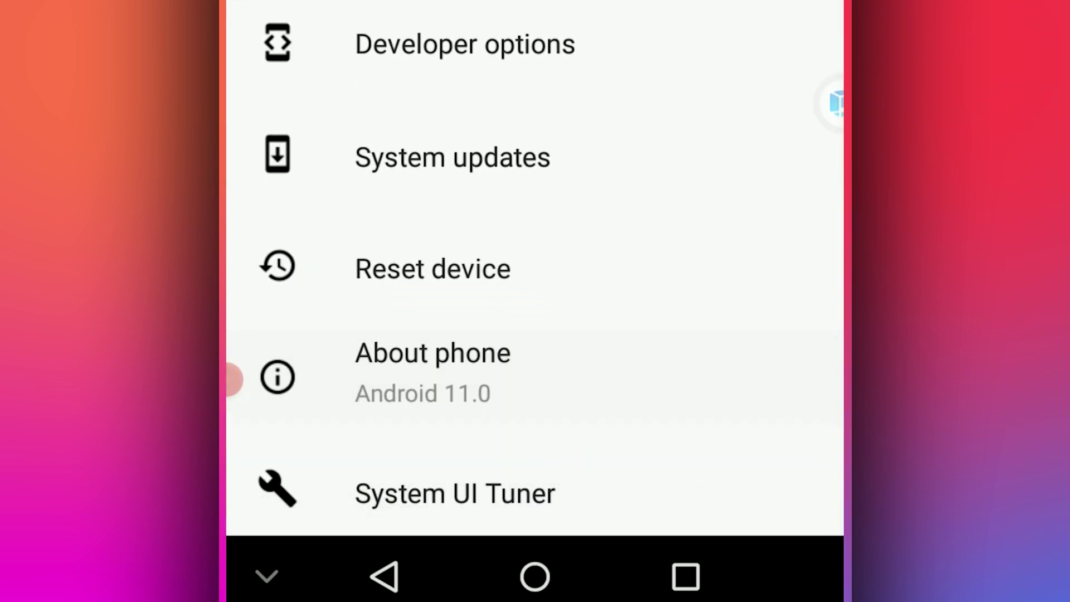
click(535, 151)
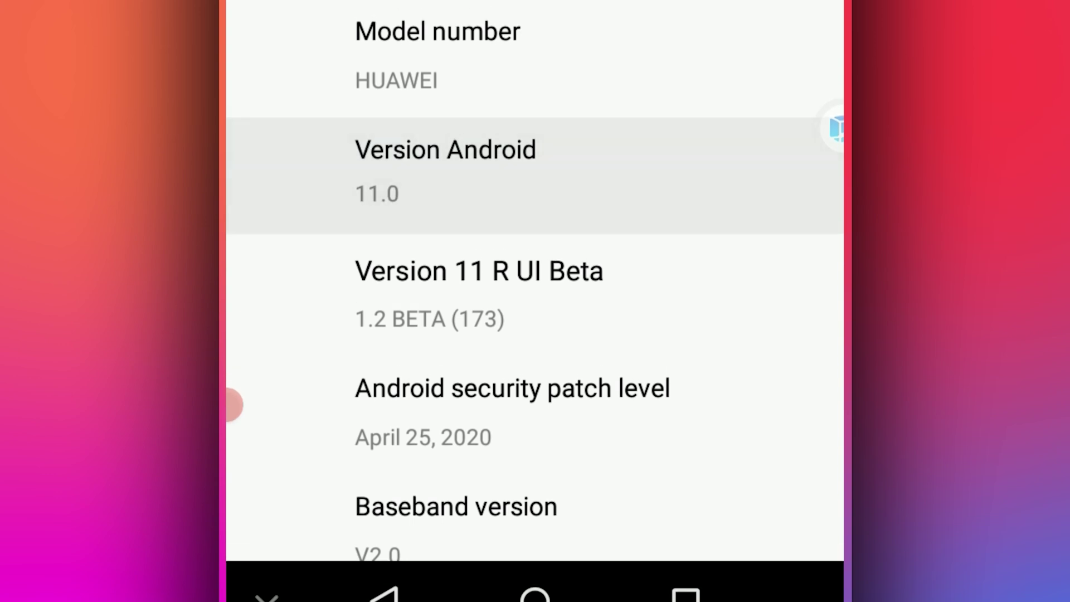
click(536, 266)
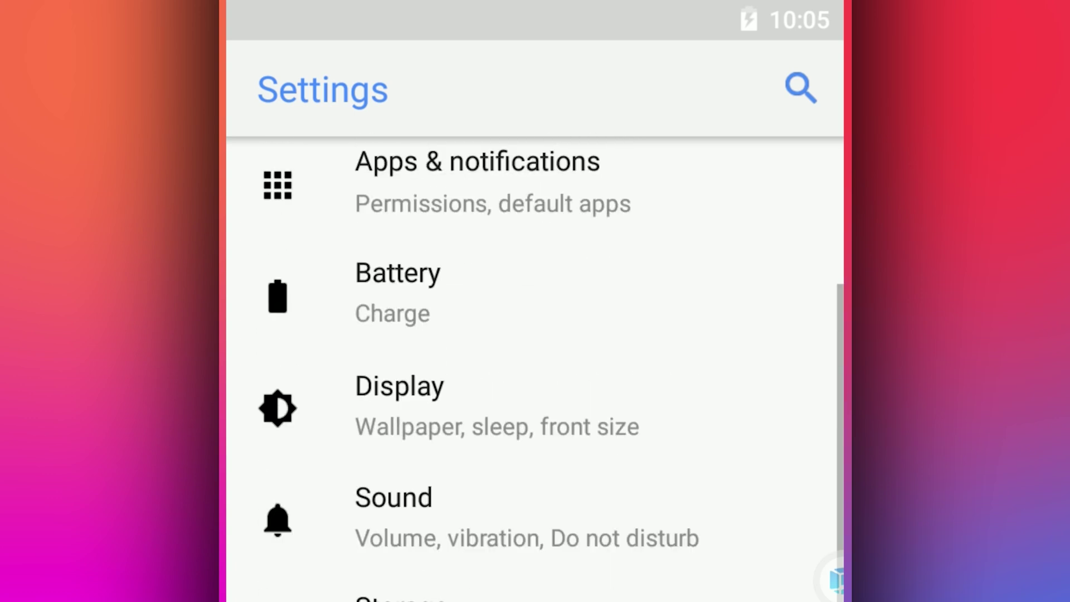
scroll(536, 368, up, 3)
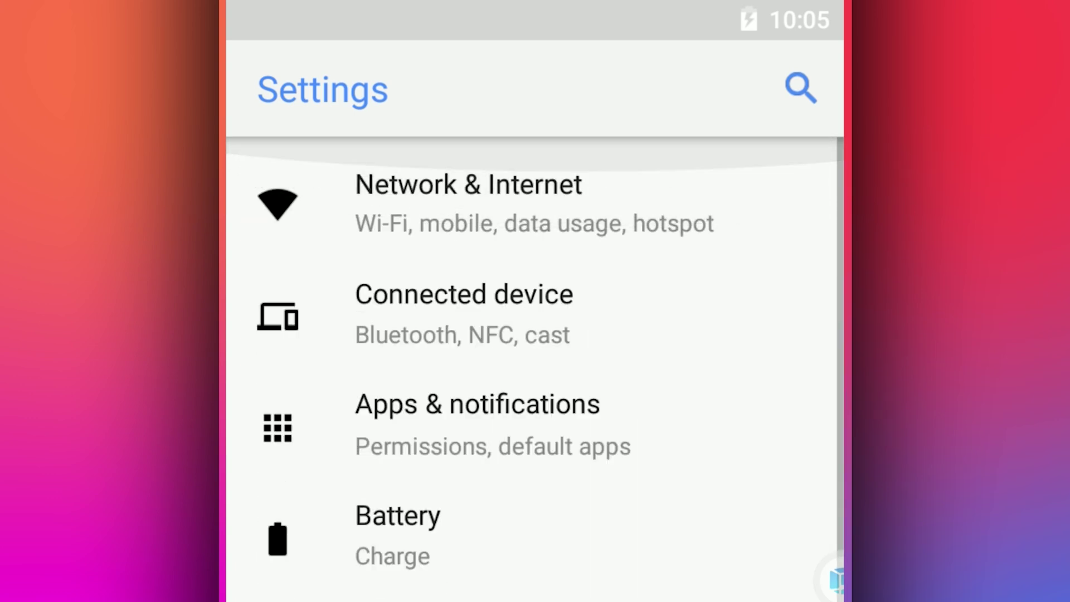
click(535, 316)
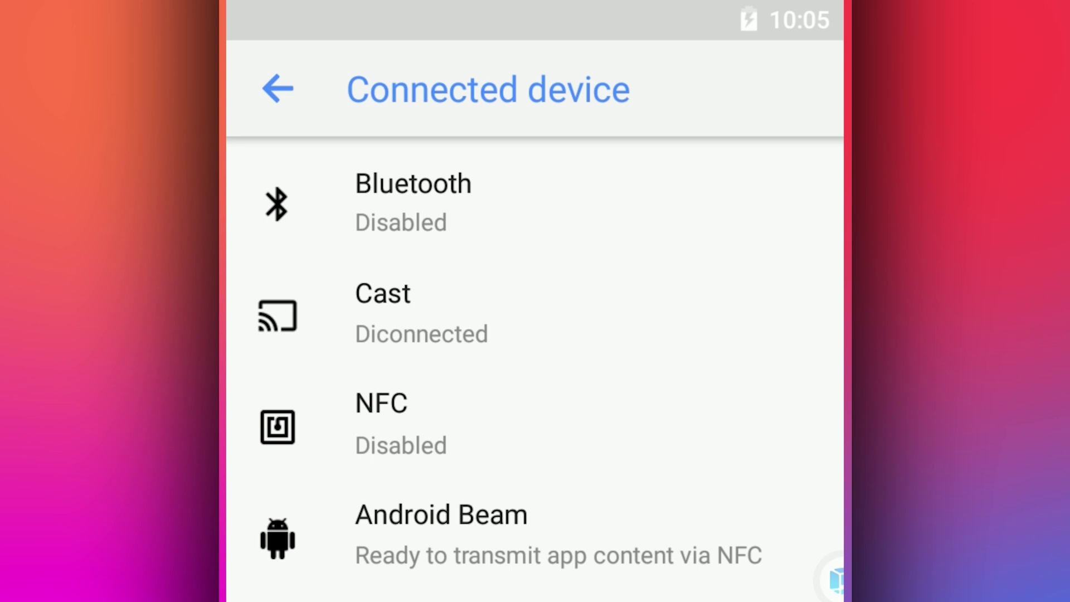
key(Home)
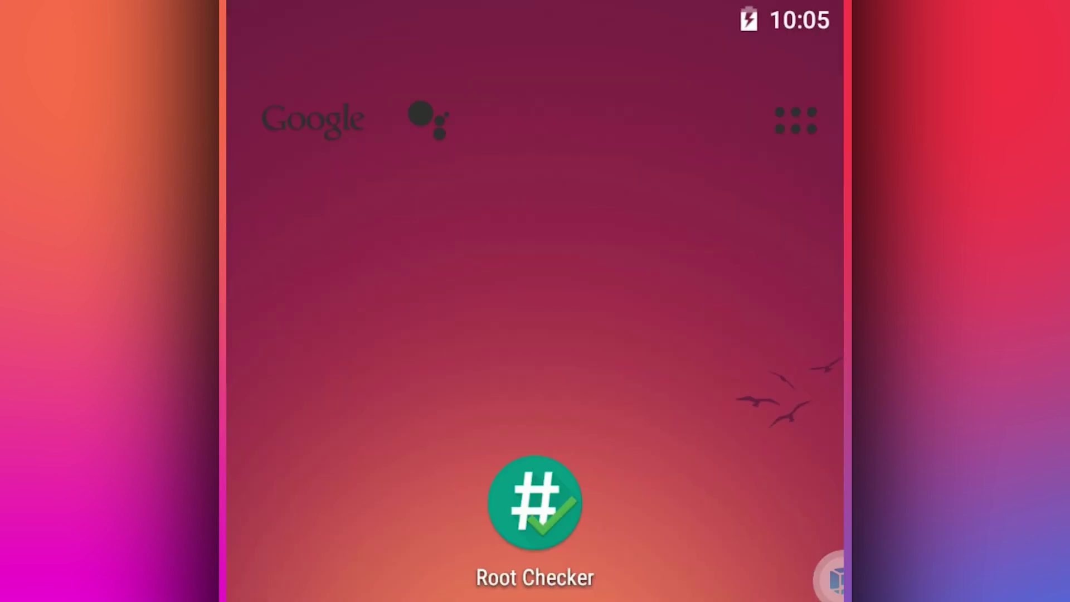